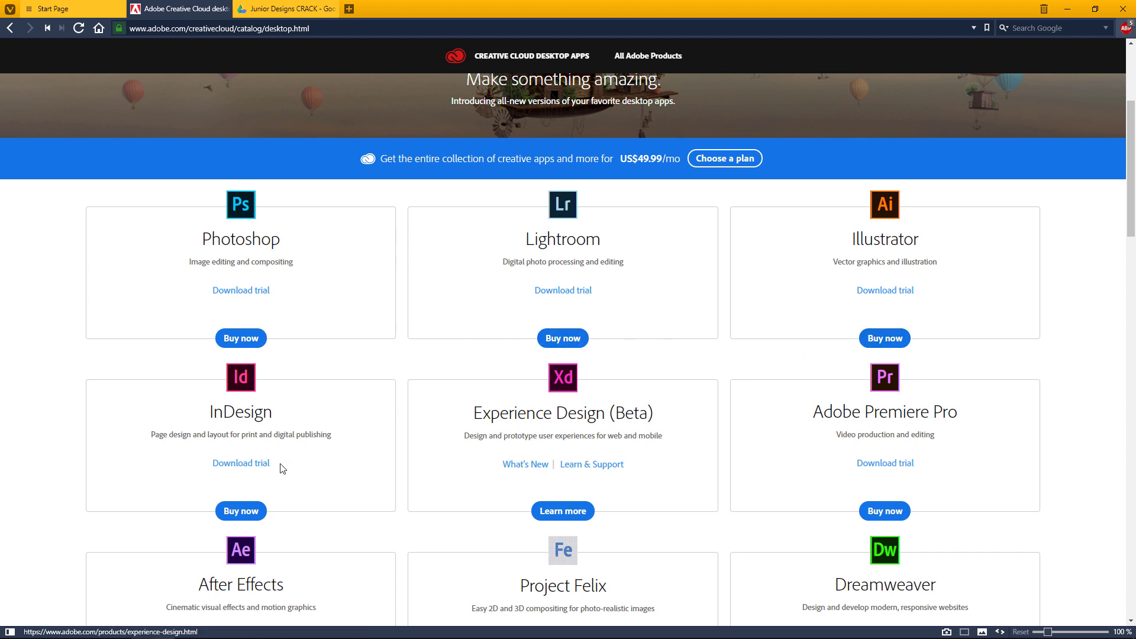
- Download the Photoshop trial and save the Photoshop_Set-Up.exe setup file
scroll(896, 512, down, 1)
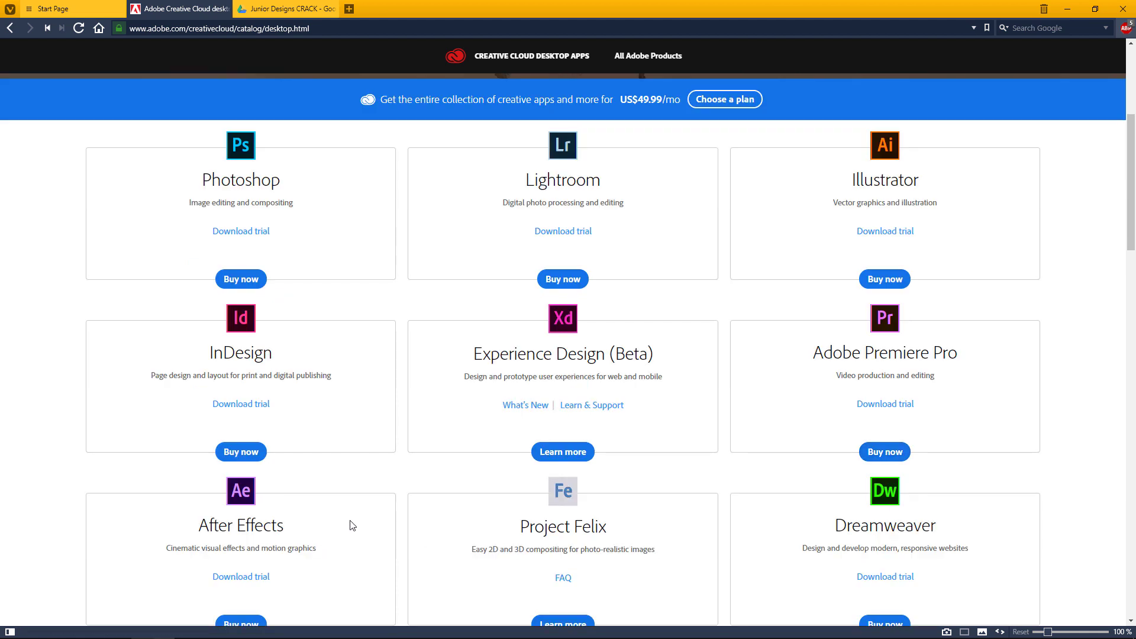
scroll(352, 526, down, 1)
scroll(373, 511, down, 1)
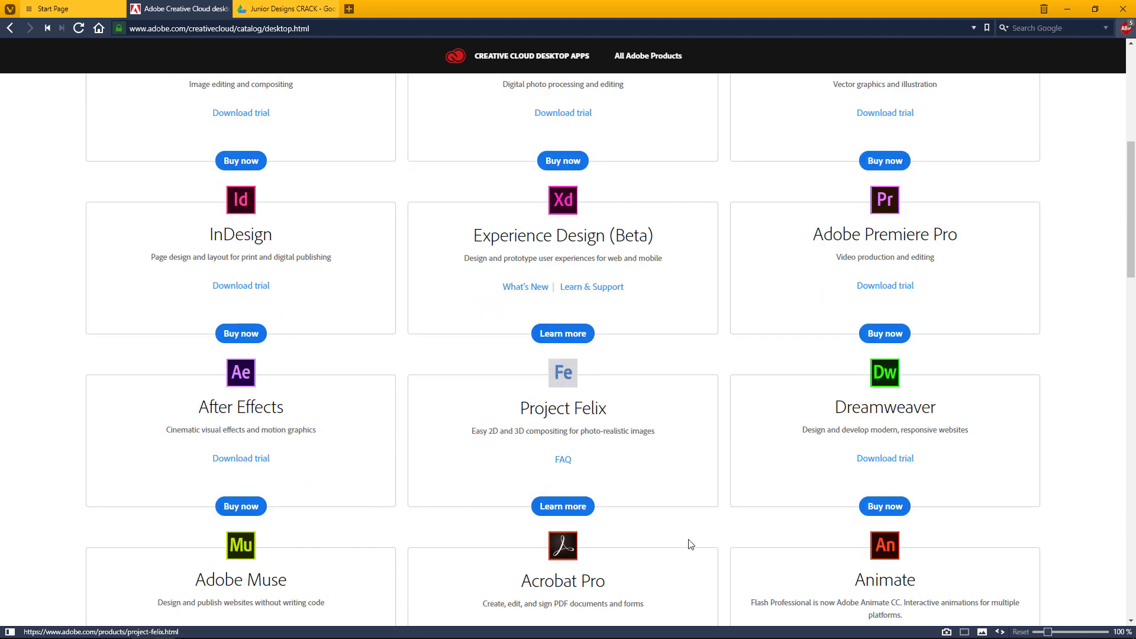
scroll(690, 541, up, 6)
scroll(690, 541, up, 1)
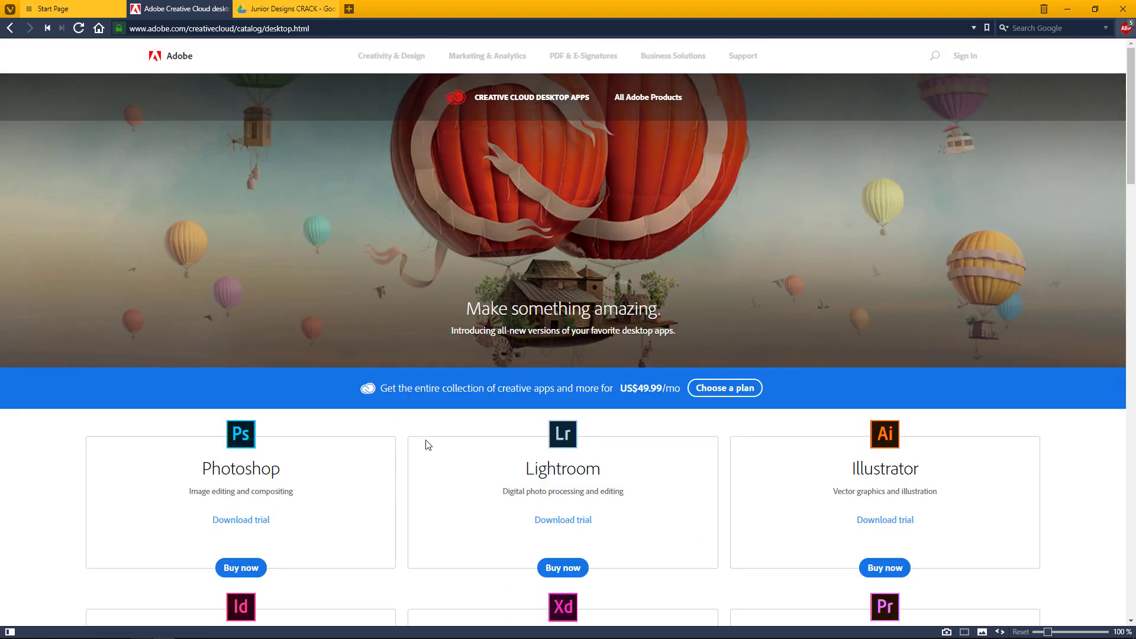
click(242, 524)
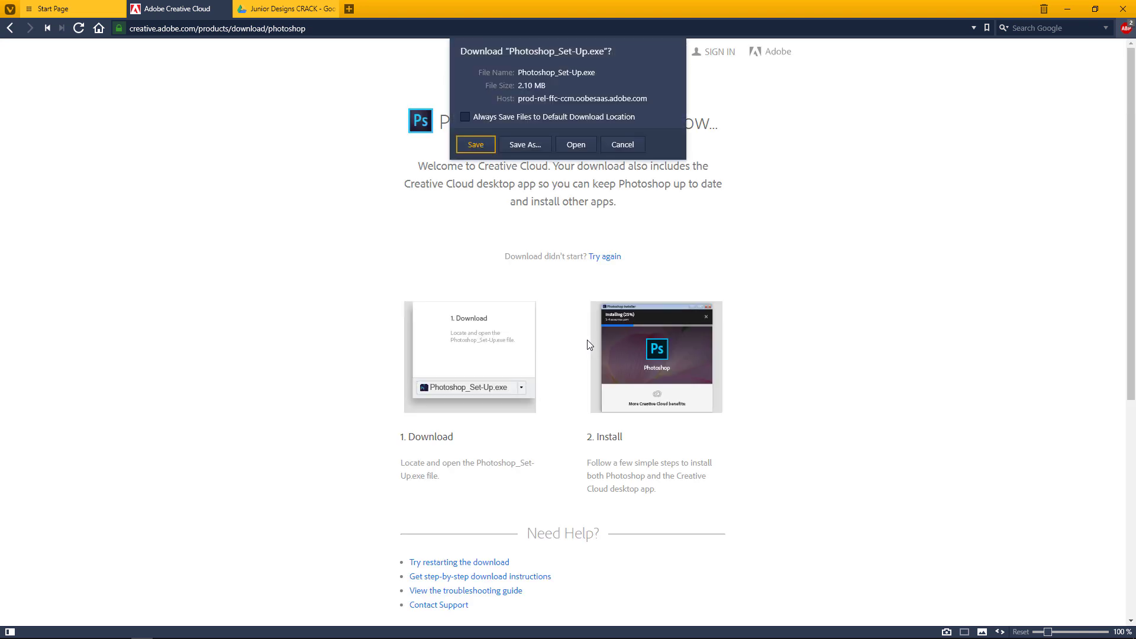
click(474, 144)
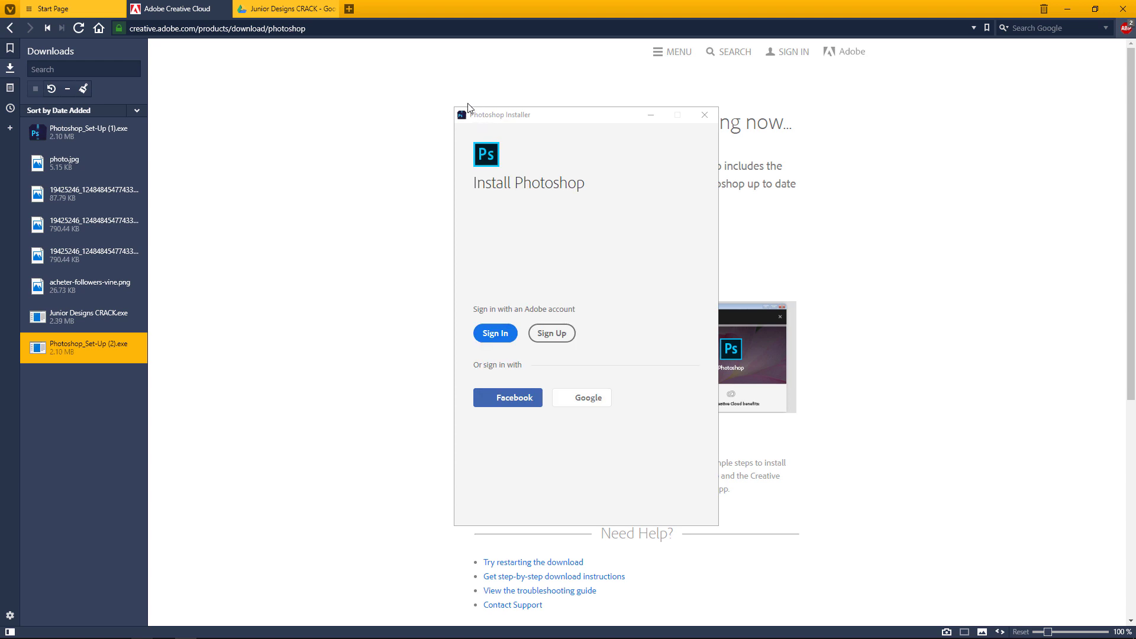
- Sign in to the installer with a Google-linked Adobe ID and confirm the connected accounts with Done
mouse_move(468, 118)
mouse_down()
mouse_move(502, 46)
mouse_move(546, 103)
mouse_up()
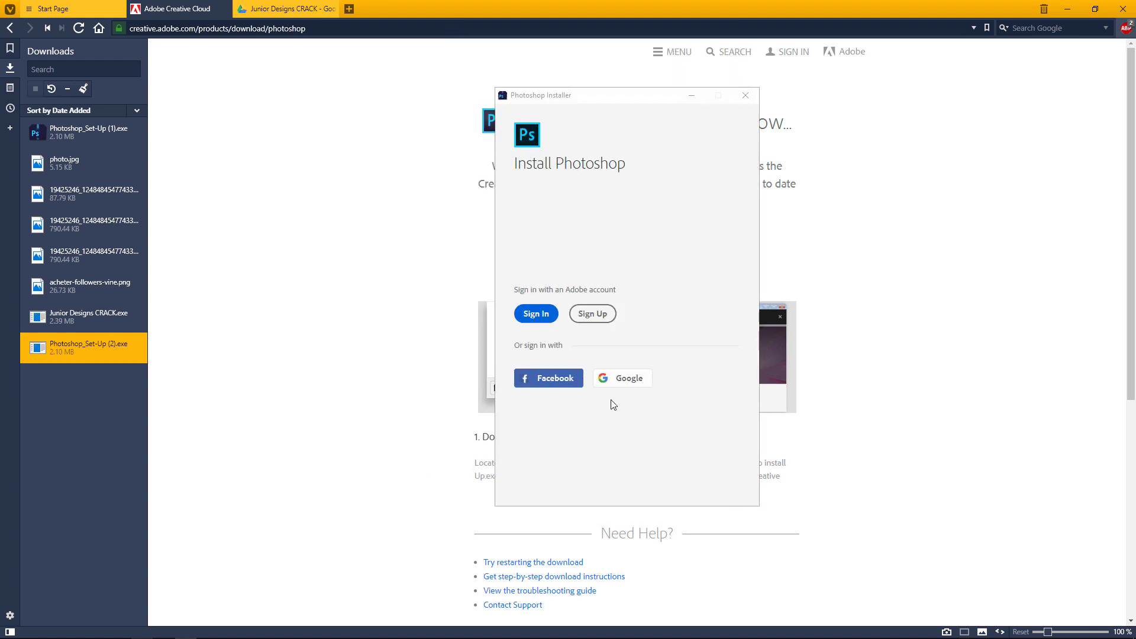
click(626, 386)
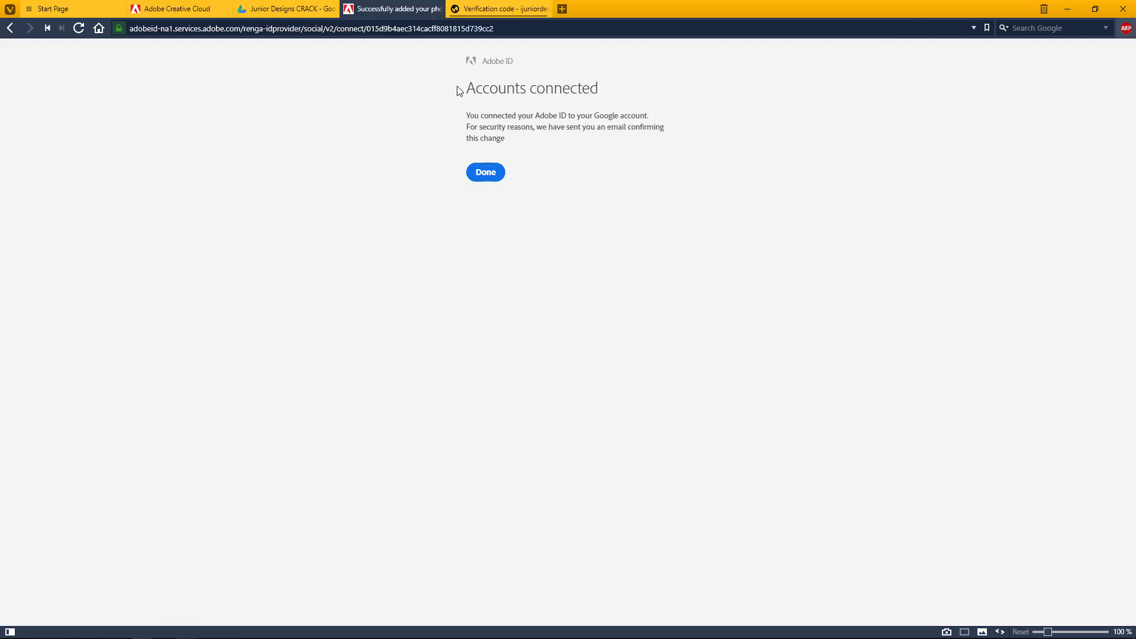
mouse_move(465, 80)
mouse_down()
mouse_move(700, 135)
mouse_move(669, 150)
mouse_up()
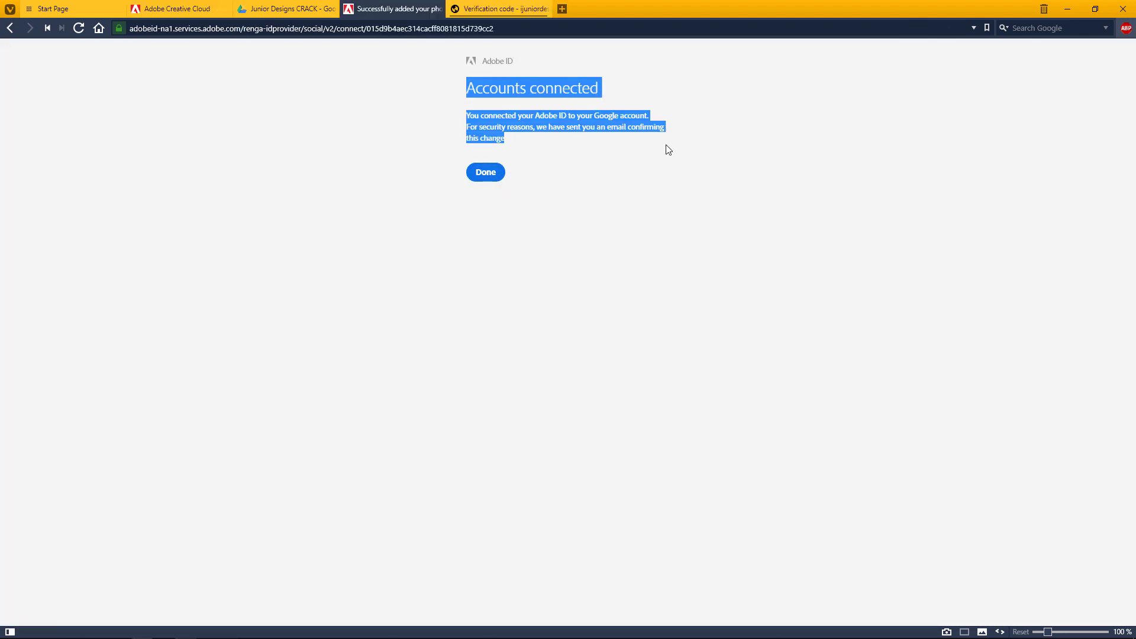
click(478, 173)
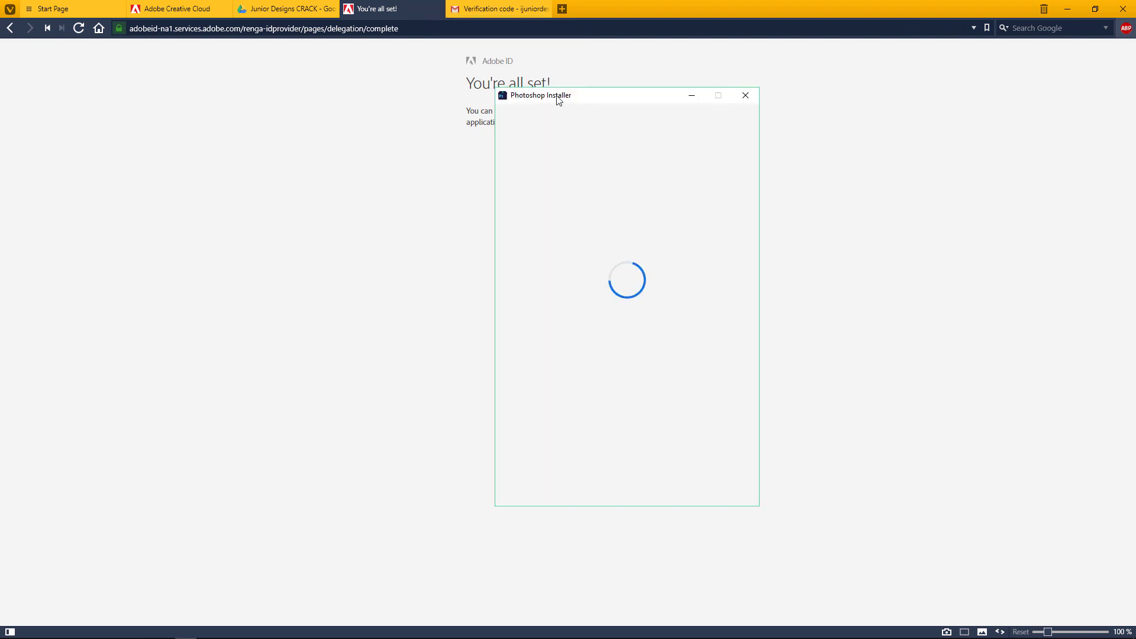
- Move the installer aside and let Photoshop CC (2017) finish installing
mouse_move(561, 95)
mouse_down()
mouse_move(507, 93)
mouse_move(531, 85)
mouse_up()
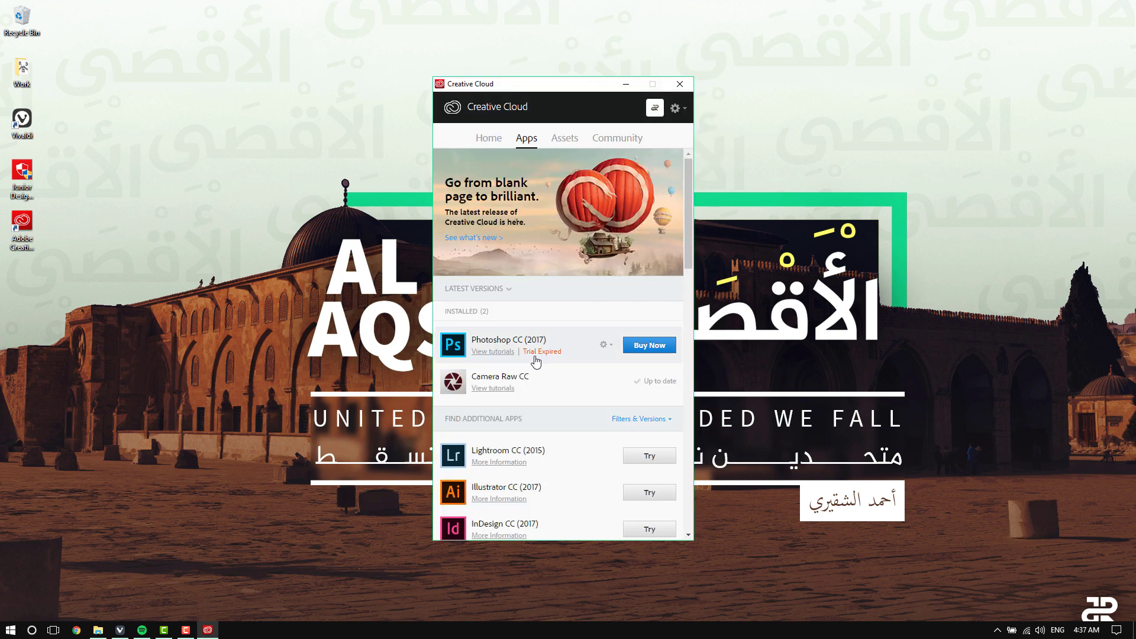
mouse_move(586, 358)
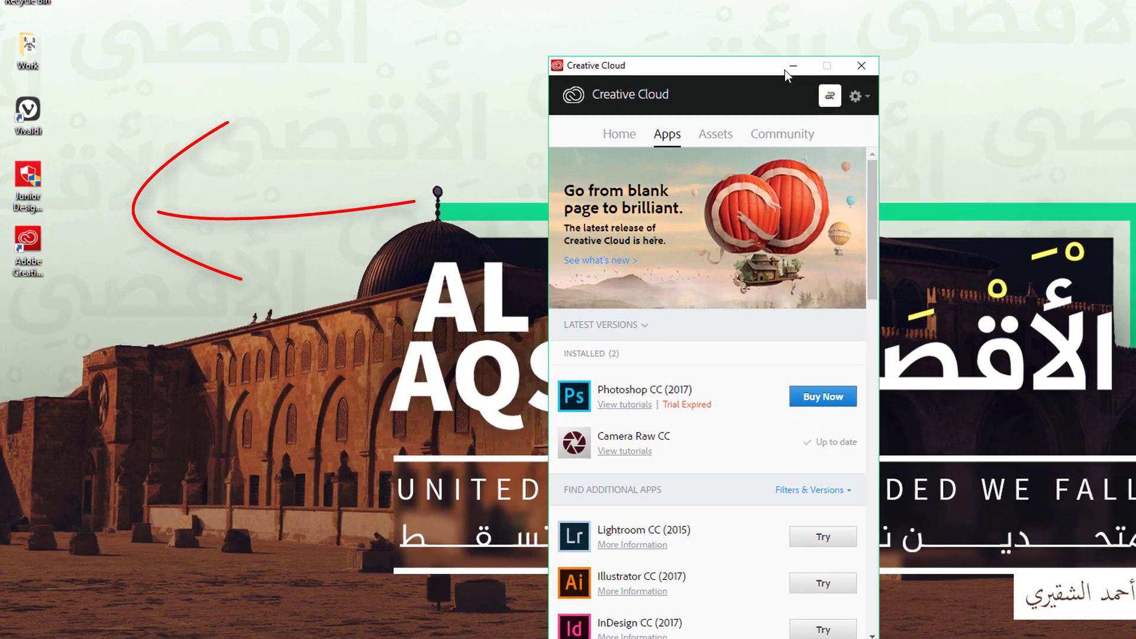
- Minimize Creative Cloud and launch AMTEmu v0.9.2 from its desktop shortcut
click(785, 70)
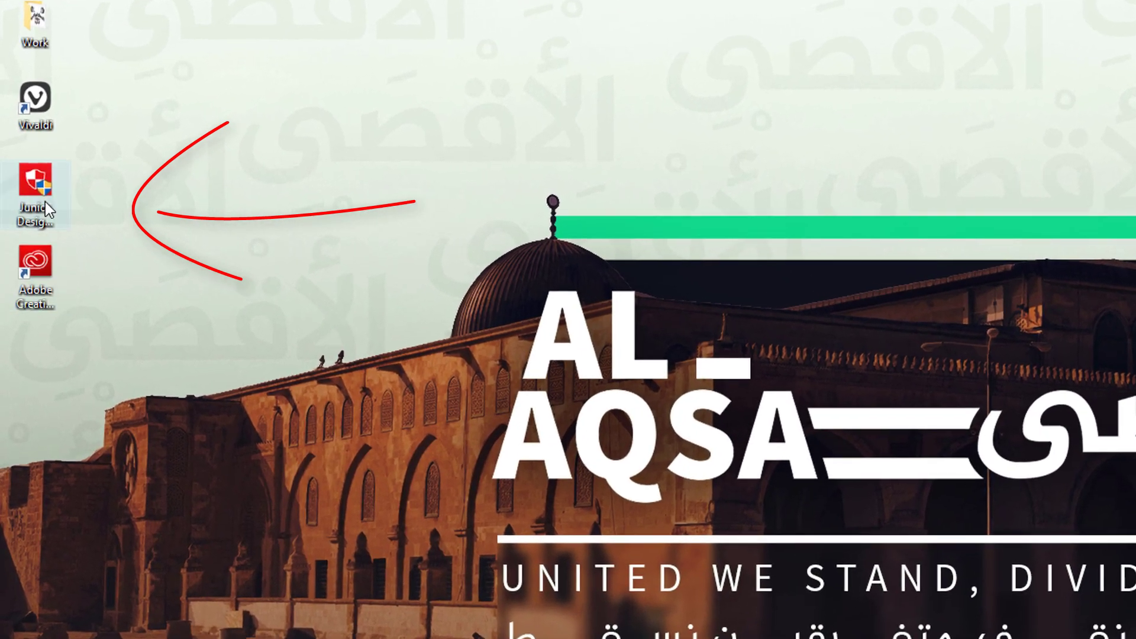
click(27, 178)
double_click(43, 200)
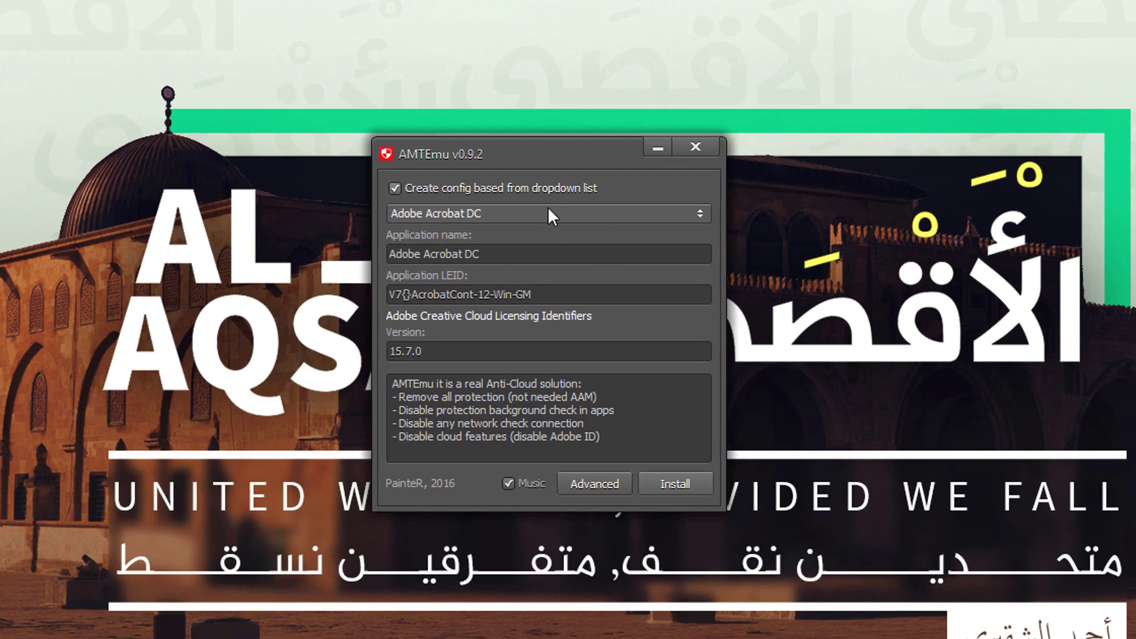
- Scroll AMTEmu's supported-applications list down to the Photoshop CC 2017 entry
click(549, 214)
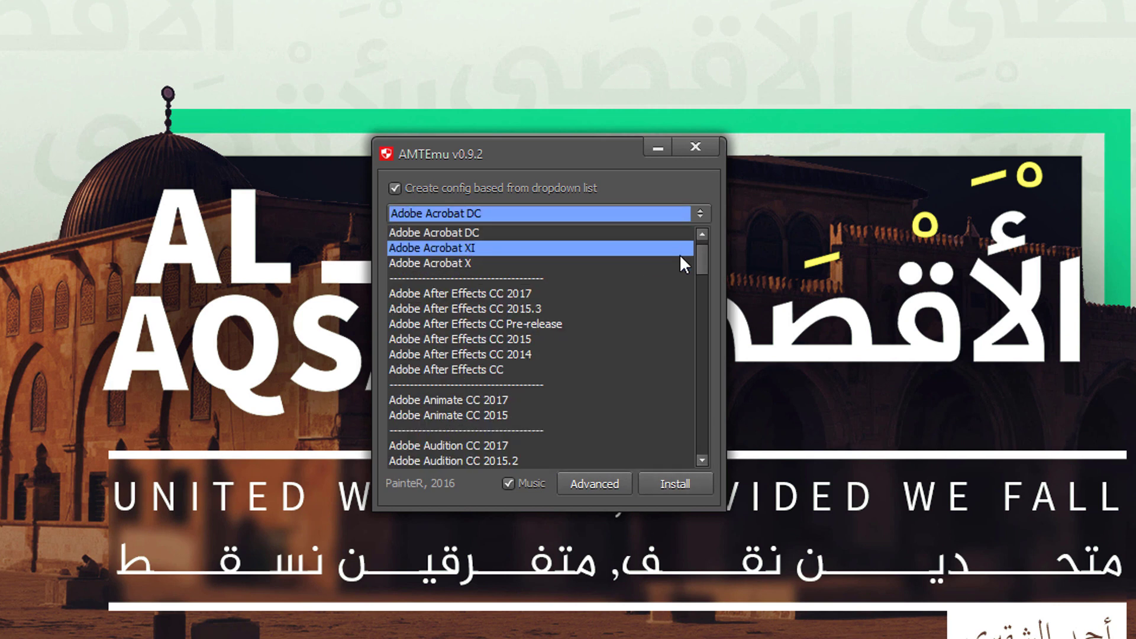
drag(703, 267, 718, 313)
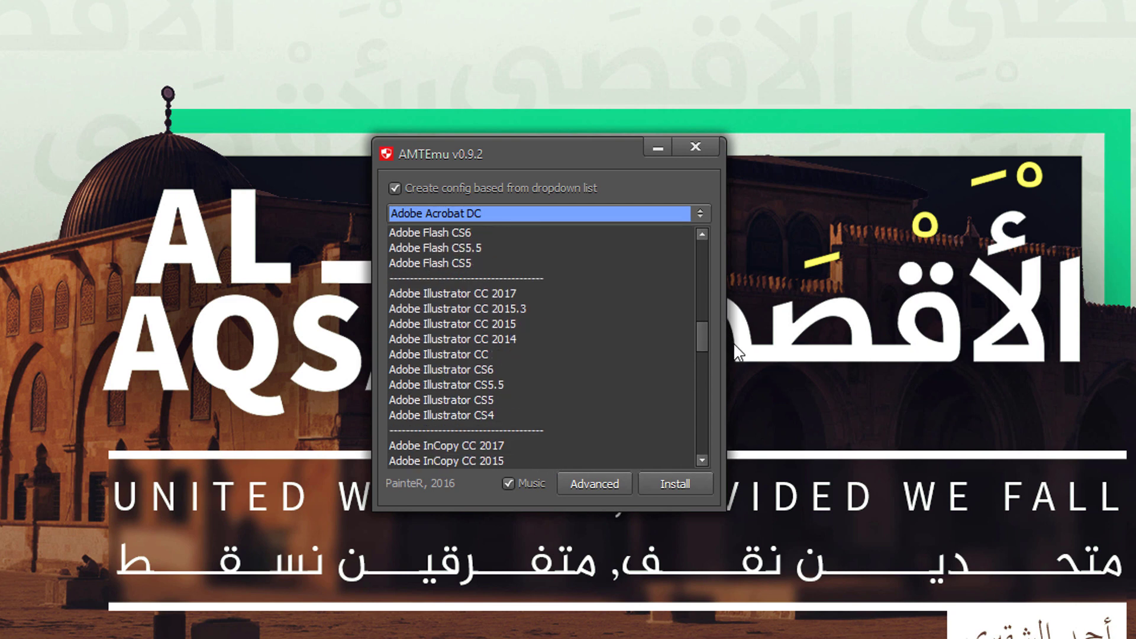
drag(717, 311, 737, 370)
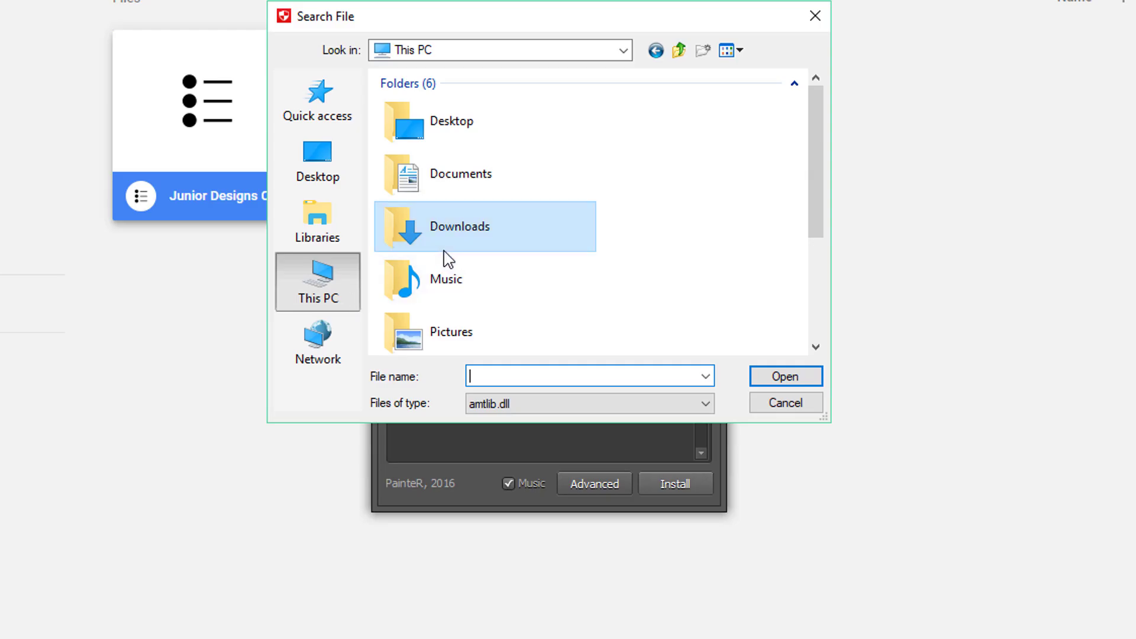
- Choose amtlib.dll from C:\Program Files\Adobe\Adobe Photoshop CC 2017 as the file to patch
scroll(640, 195, down, 2)
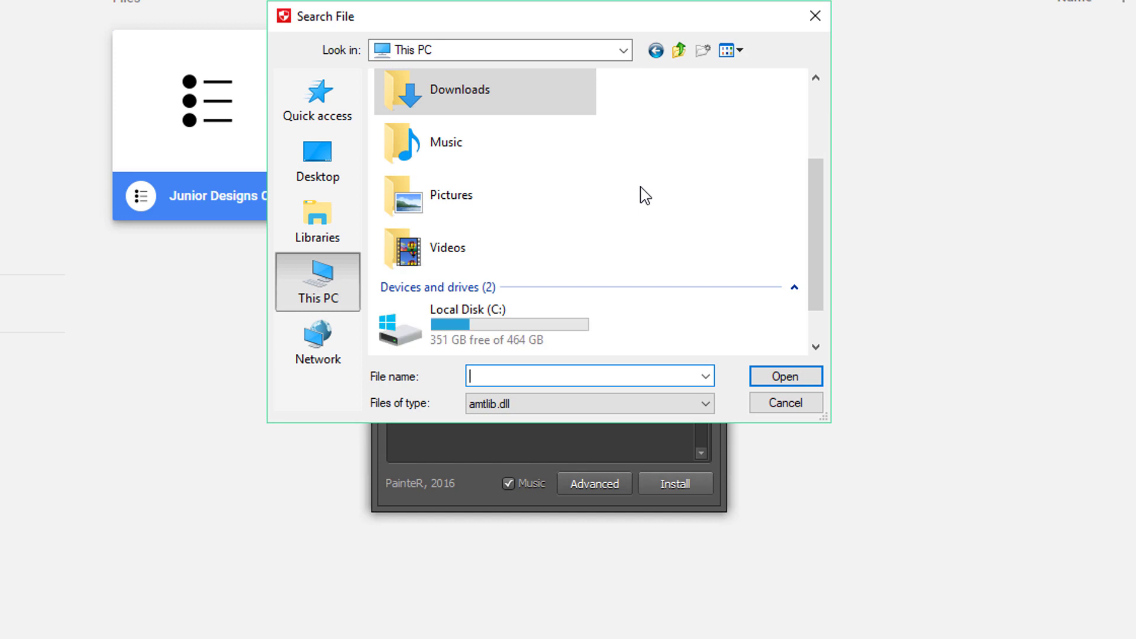
double_click(589, 309)
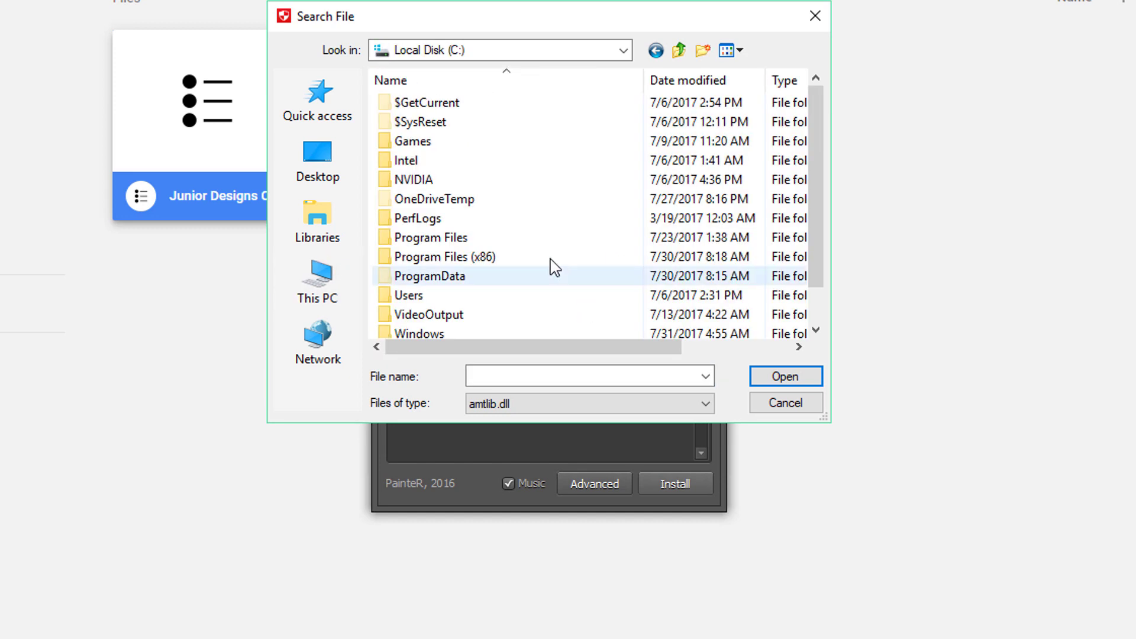
double_click(482, 245)
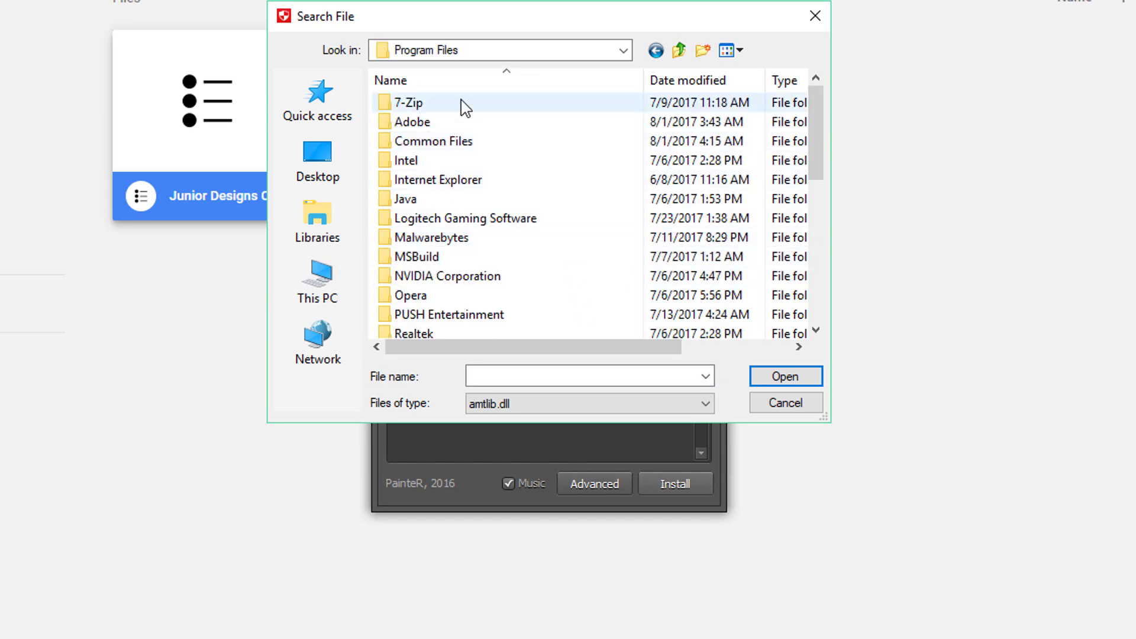
click(464, 123)
double_click(464, 122)
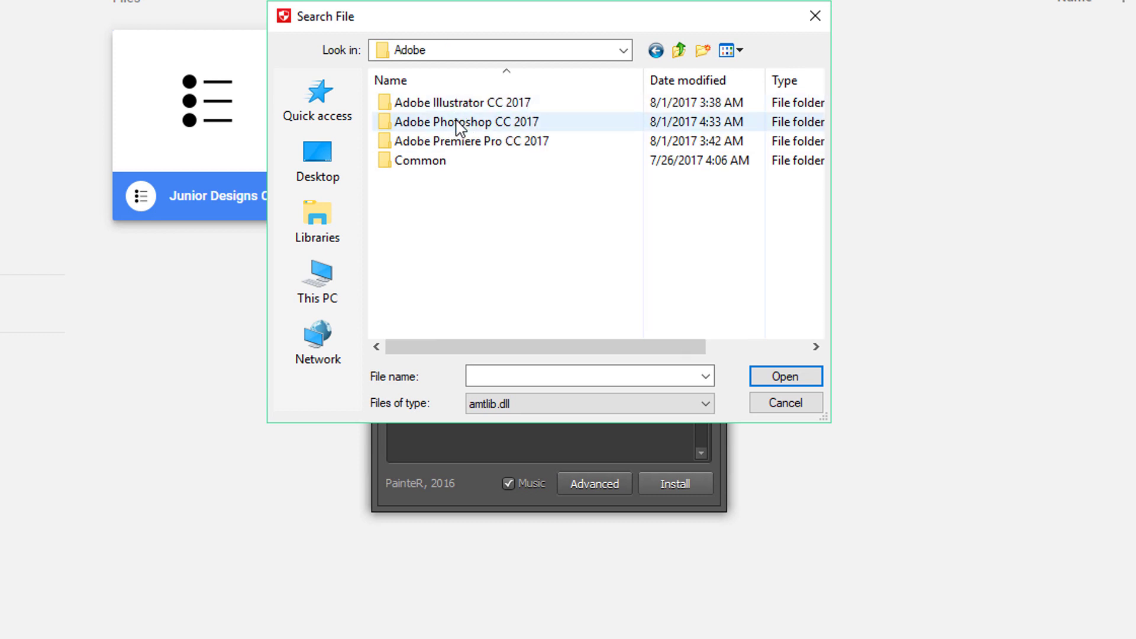
double_click(458, 122)
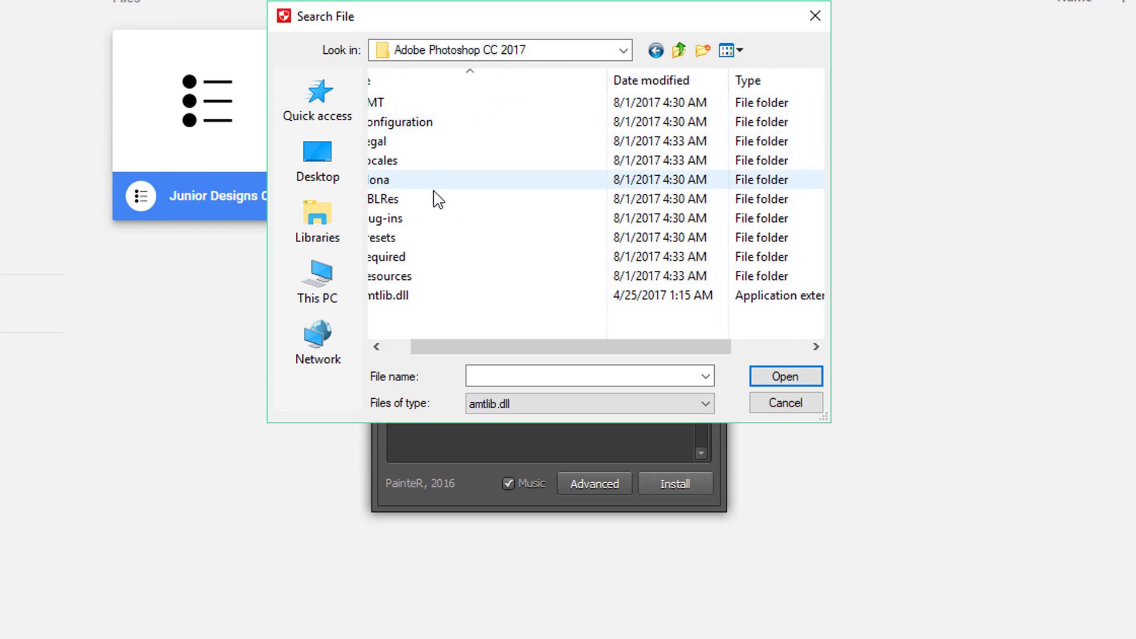
click(451, 300)
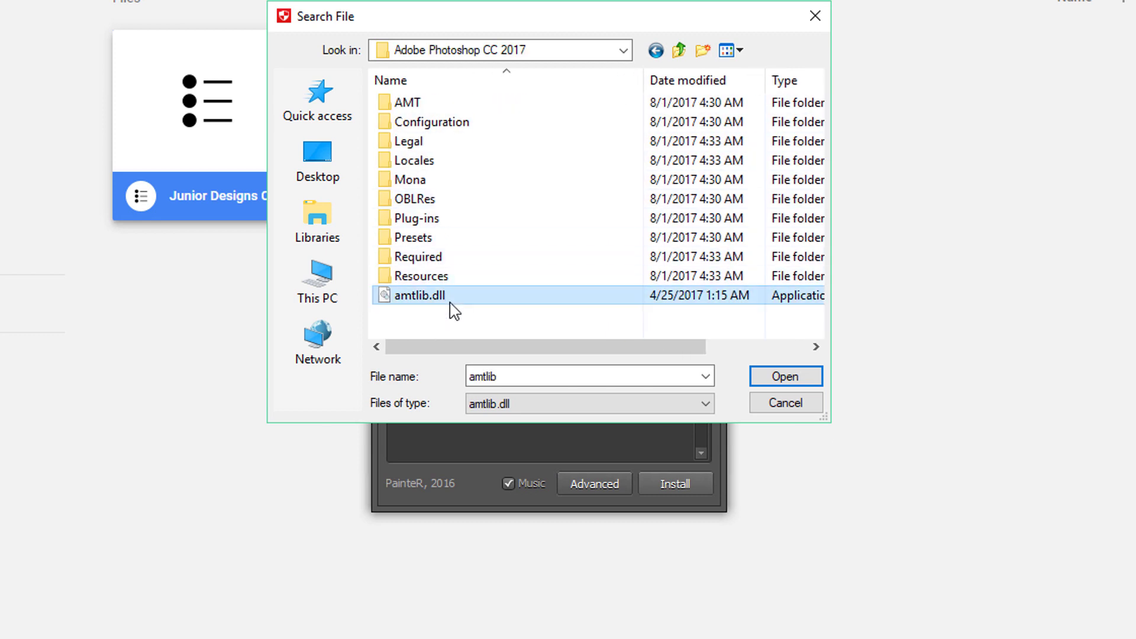
click(776, 379)
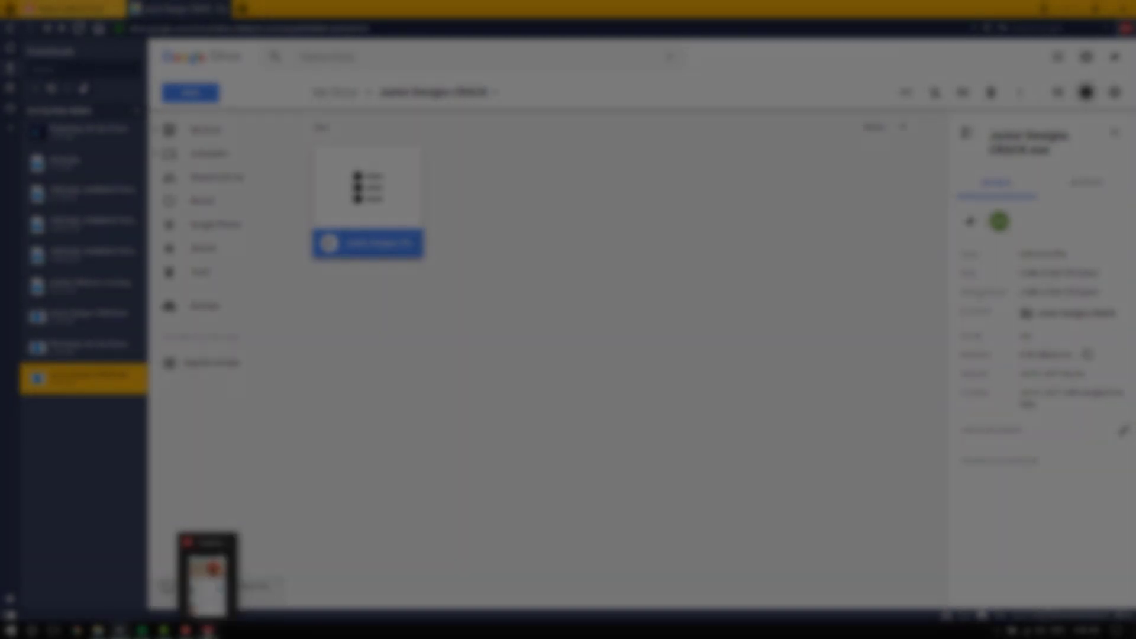
- Restore the Creative Cloud window from the taskbar over the Google Drive page
click(207, 630)
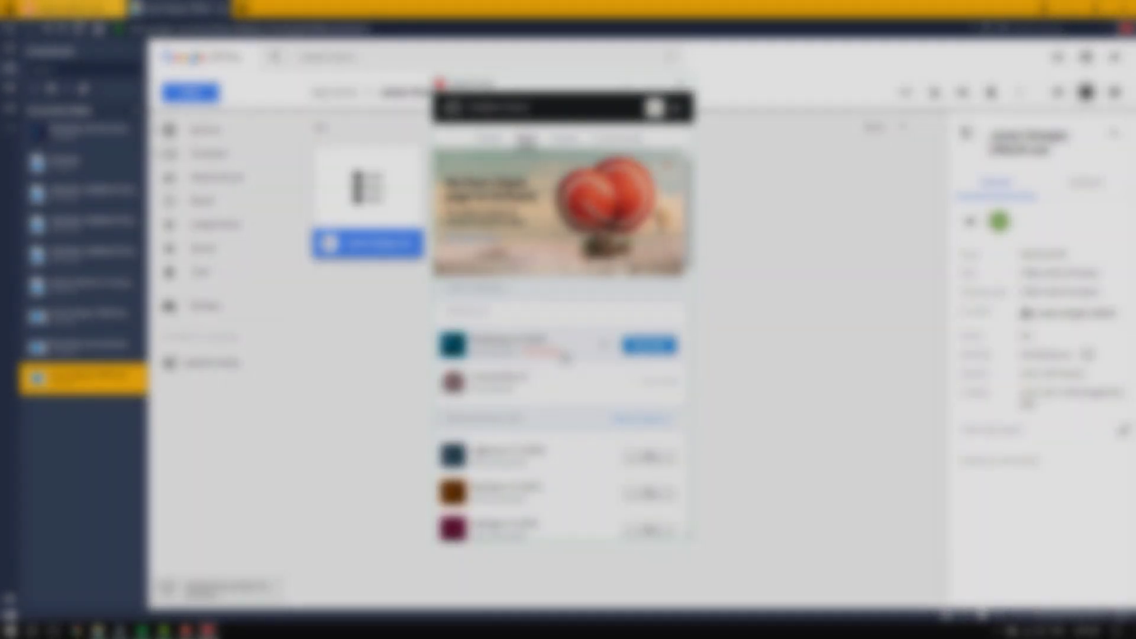